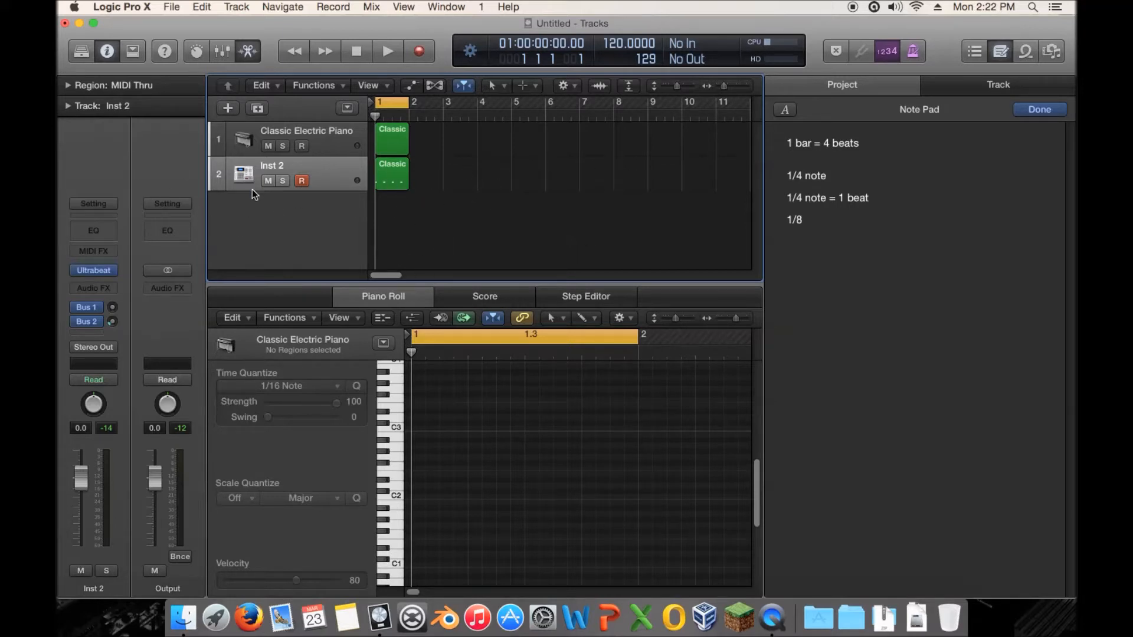
Solo the Inst 2 track, open its one-bar region in the Piano Roll and play it through.
click(282, 181)
click(384, 174)
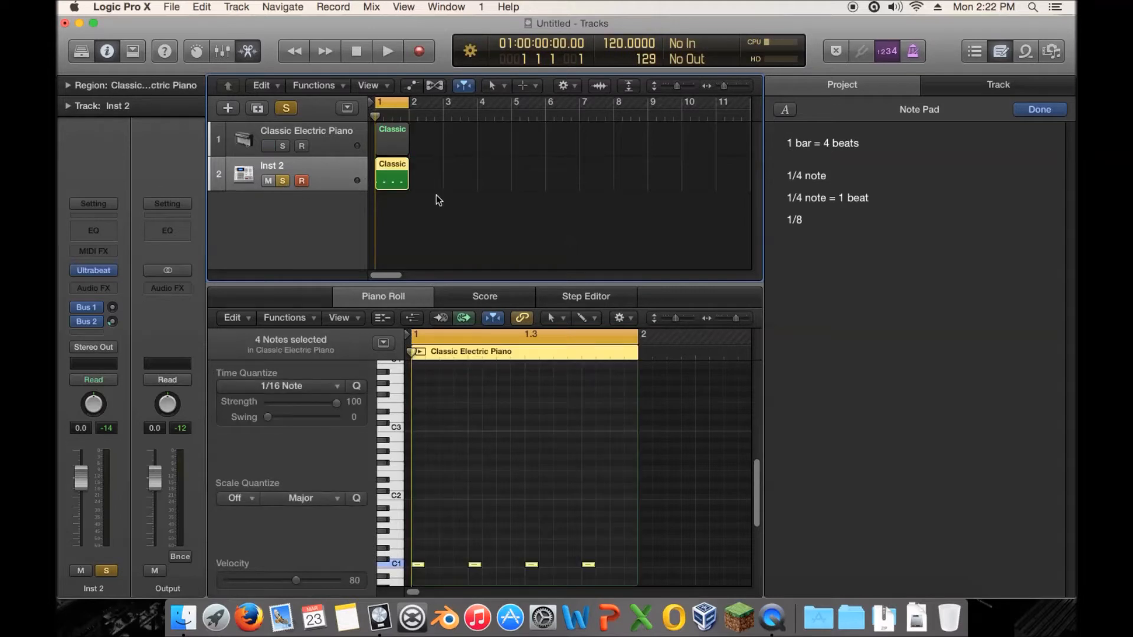
click(601, 511)
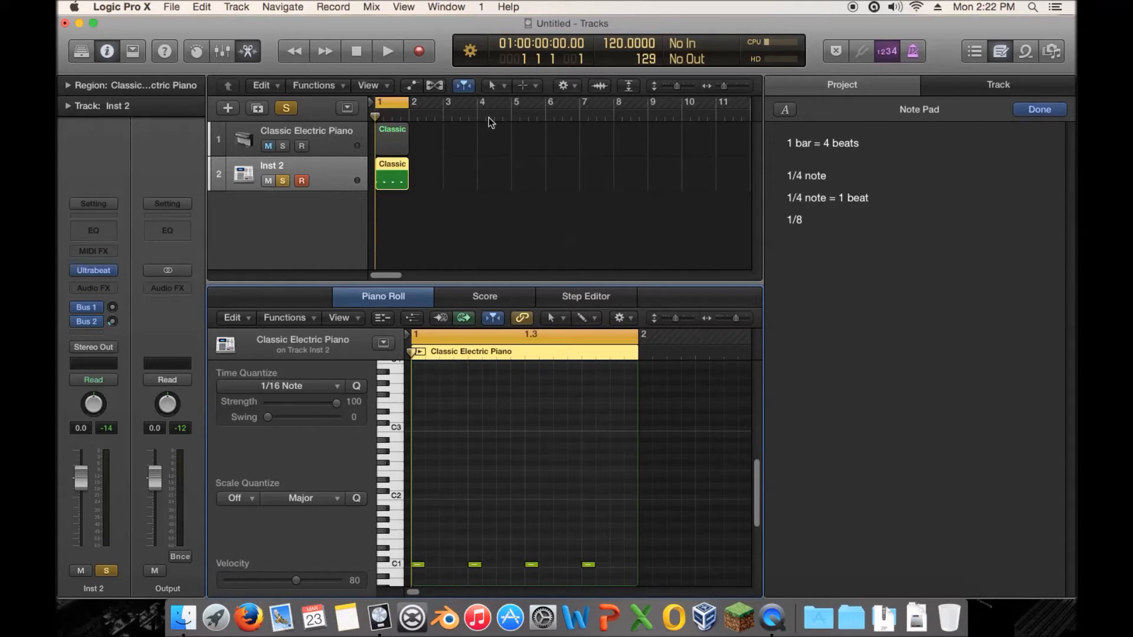
key(space)
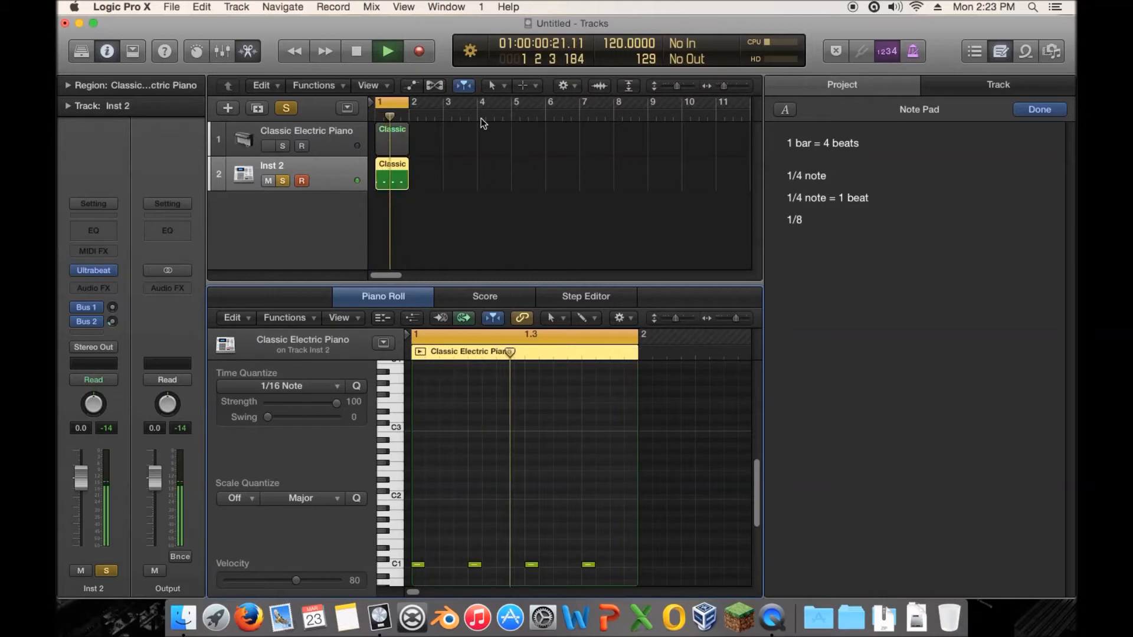
key(space)
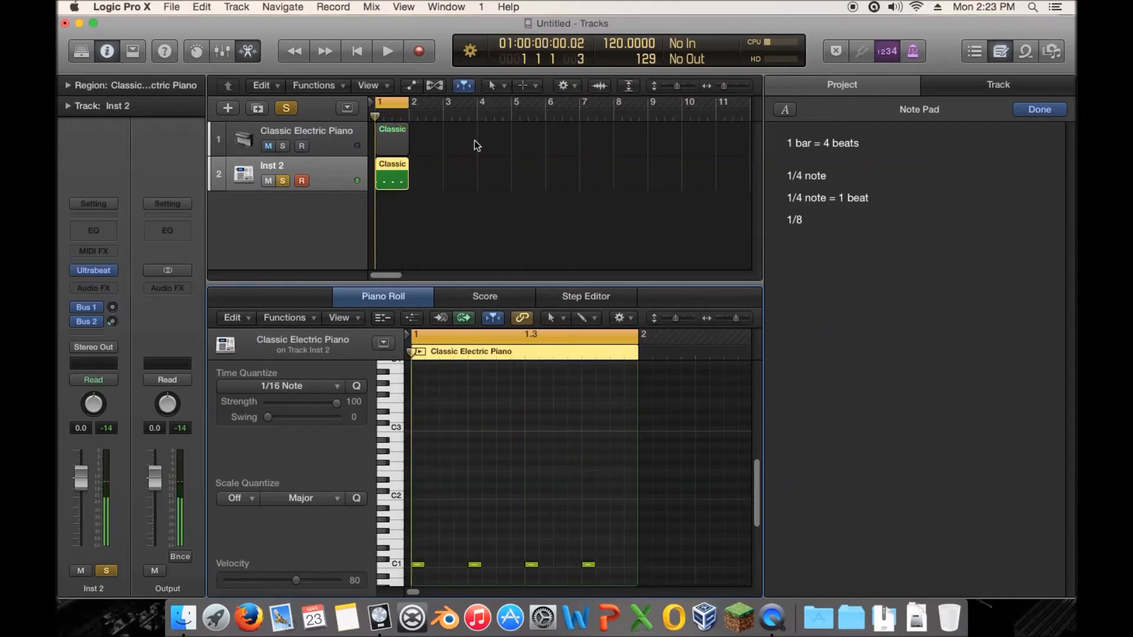
Examine the C1 notes in the Inst 2 region and the full extent of the project timeline.
click(451, 149)
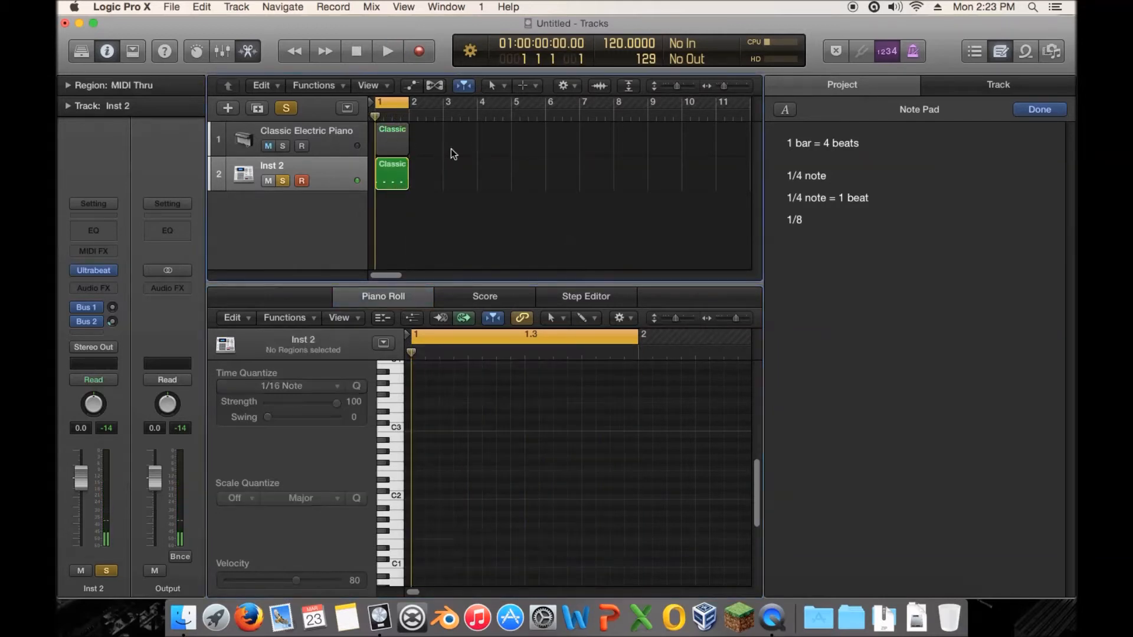
click(395, 166)
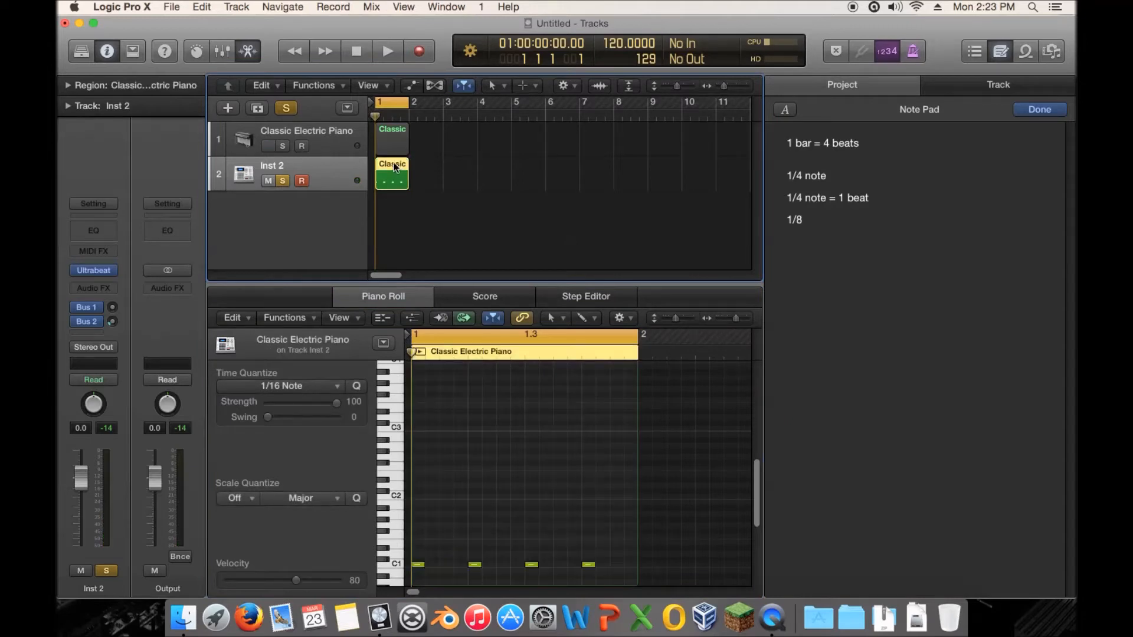
drag(428, 485, 614, 561)
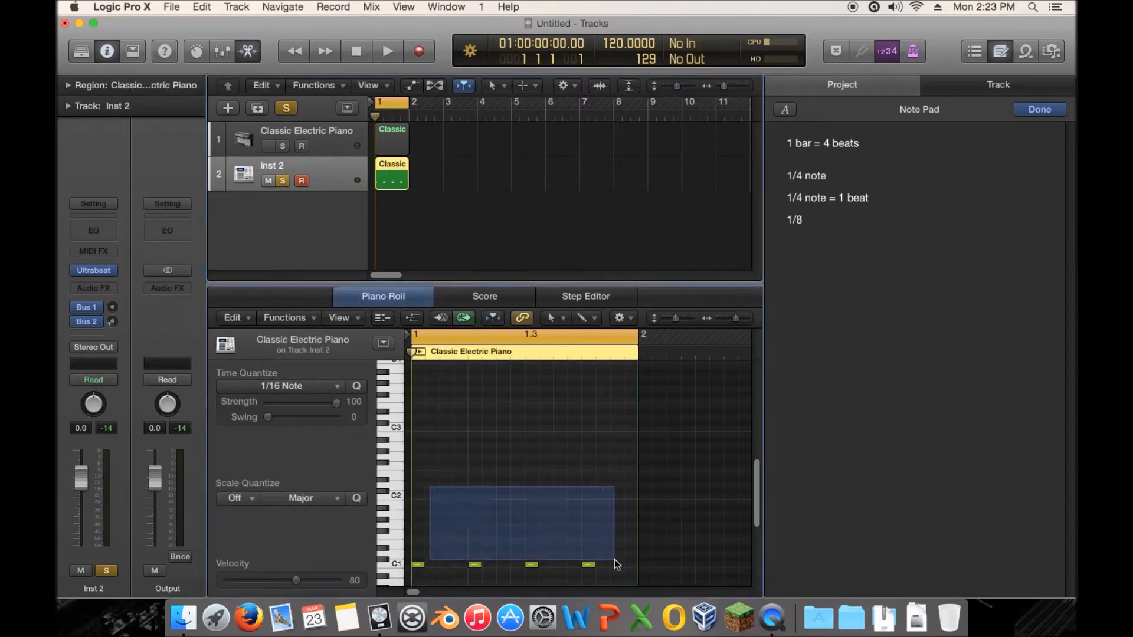
click(448, 402)
drag(610, 493, 415, 582)
click(437, 537)
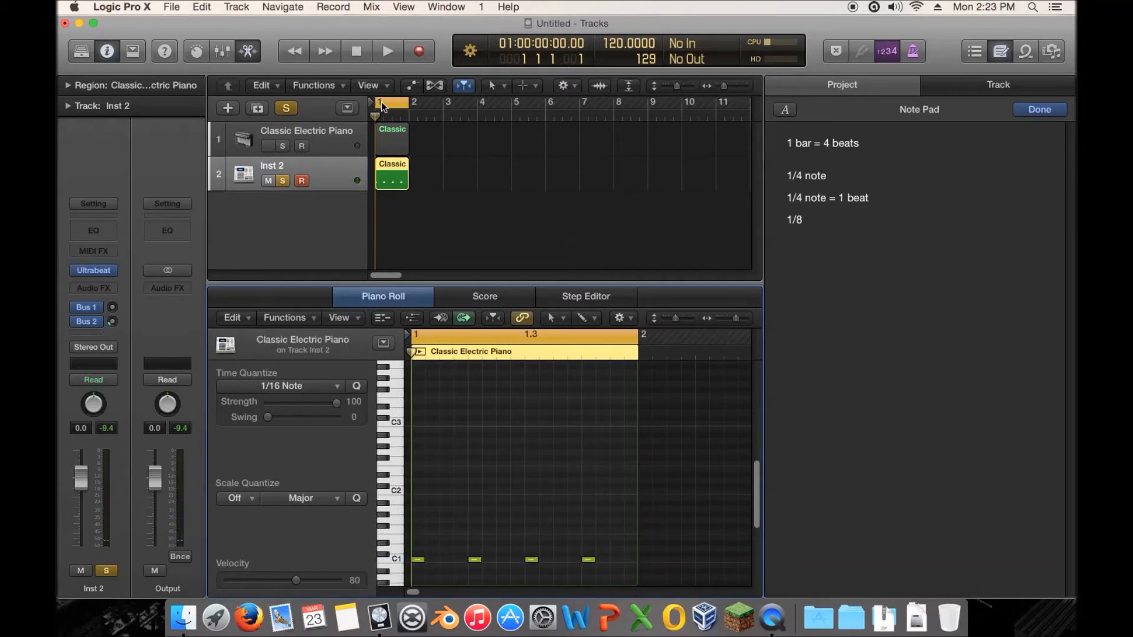
drag(384, 275, 728, 266)
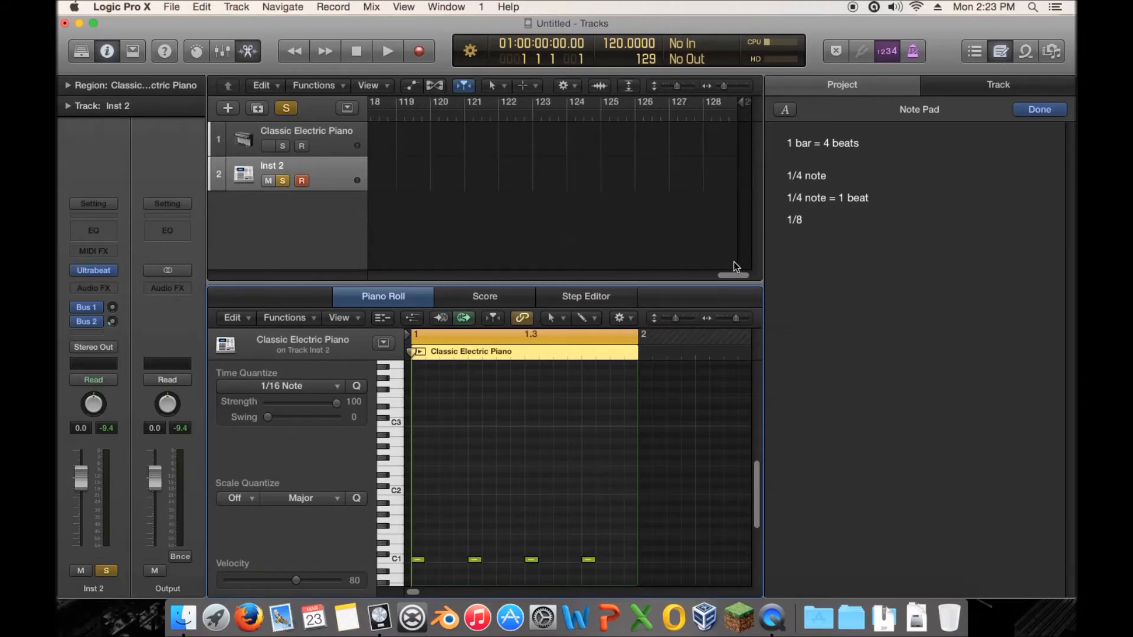
drag(730, 276, 281, 284)
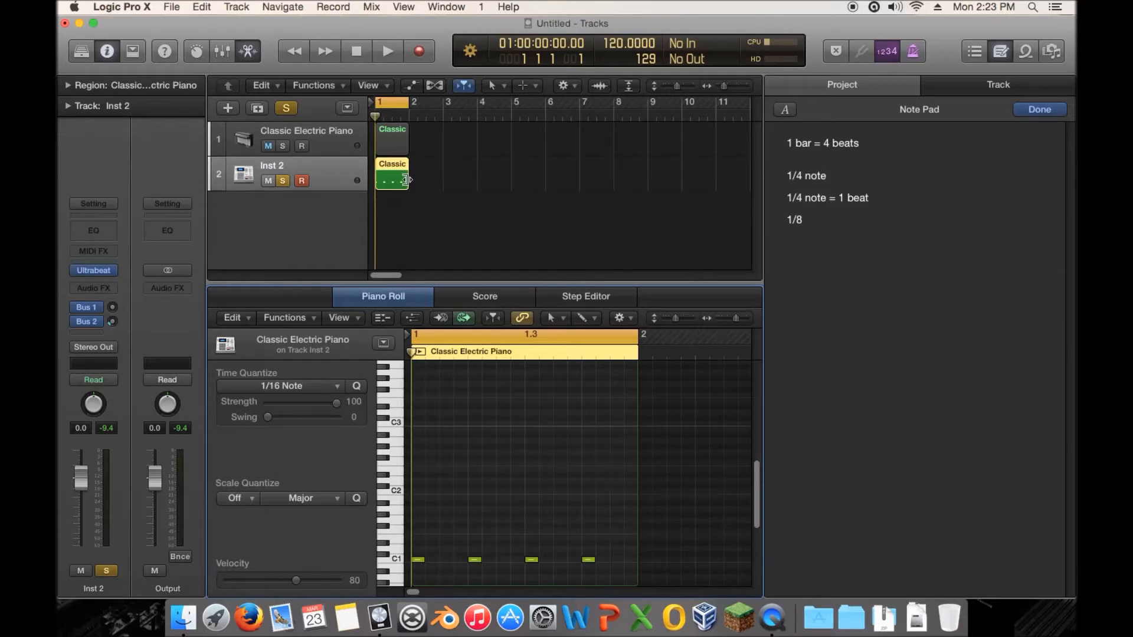
click(426, 180)
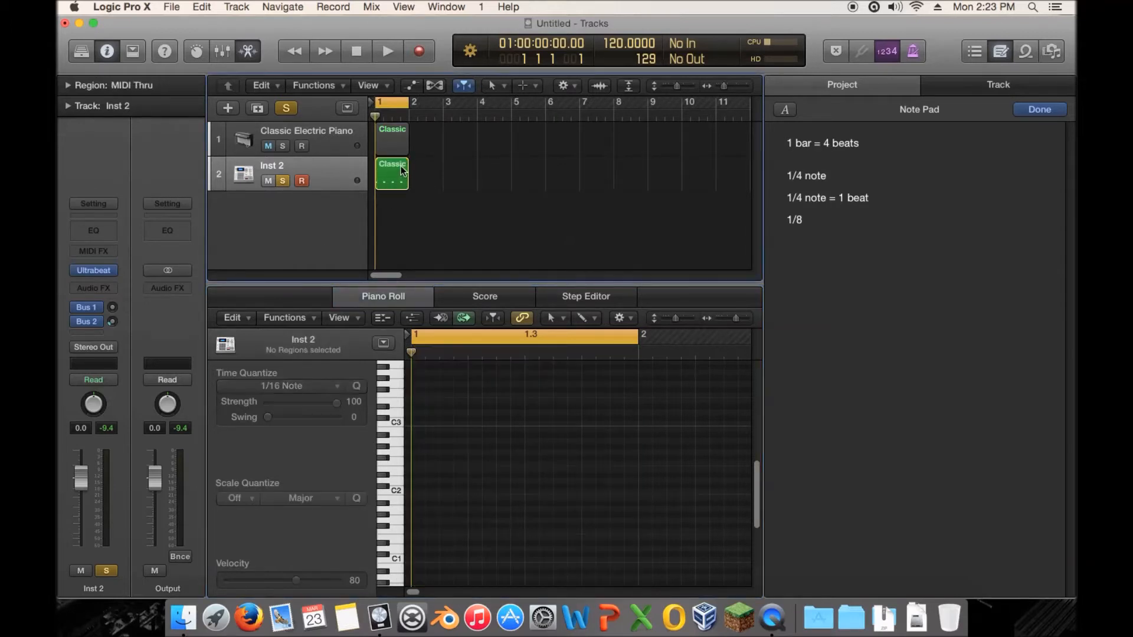
click(400, 167)
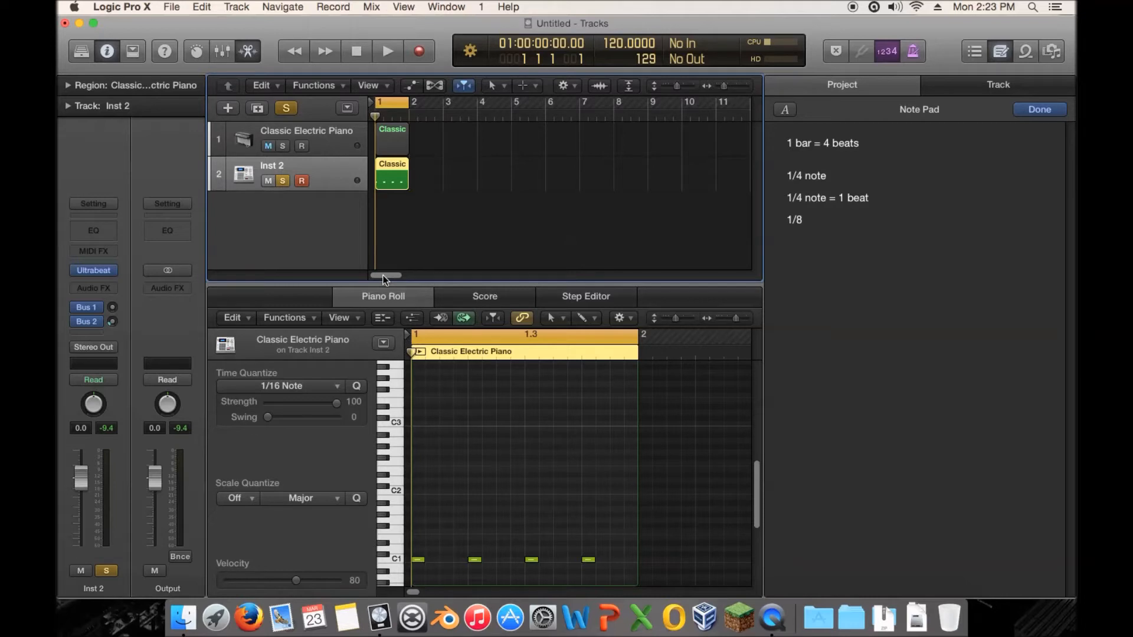
drag(388, 275, 377, 274)
click(437, 170)
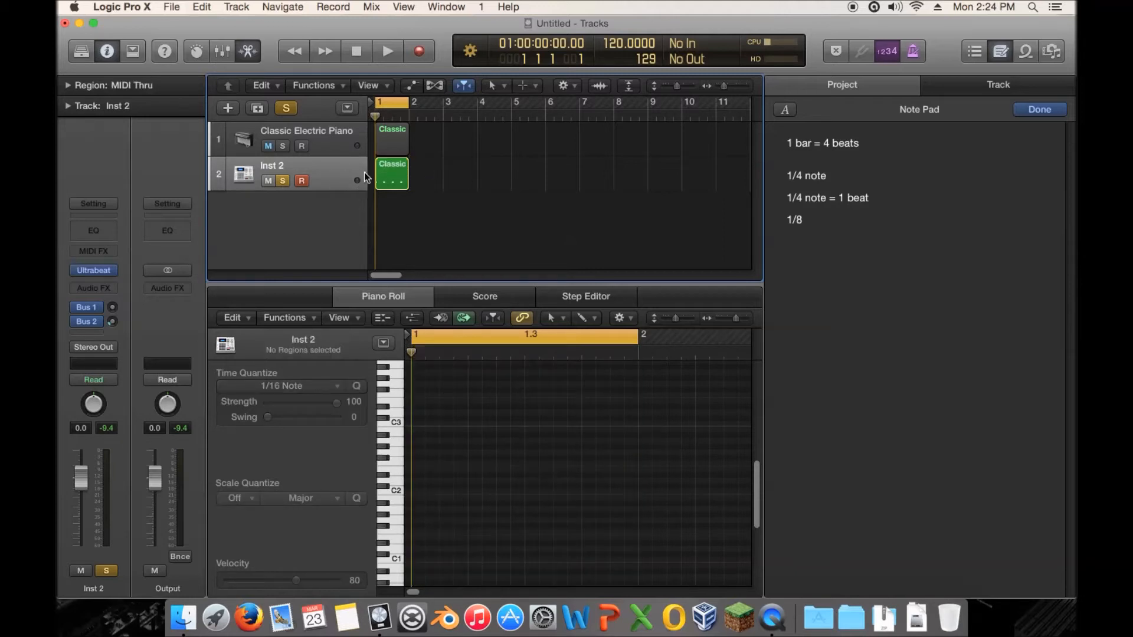
click(385, 171)
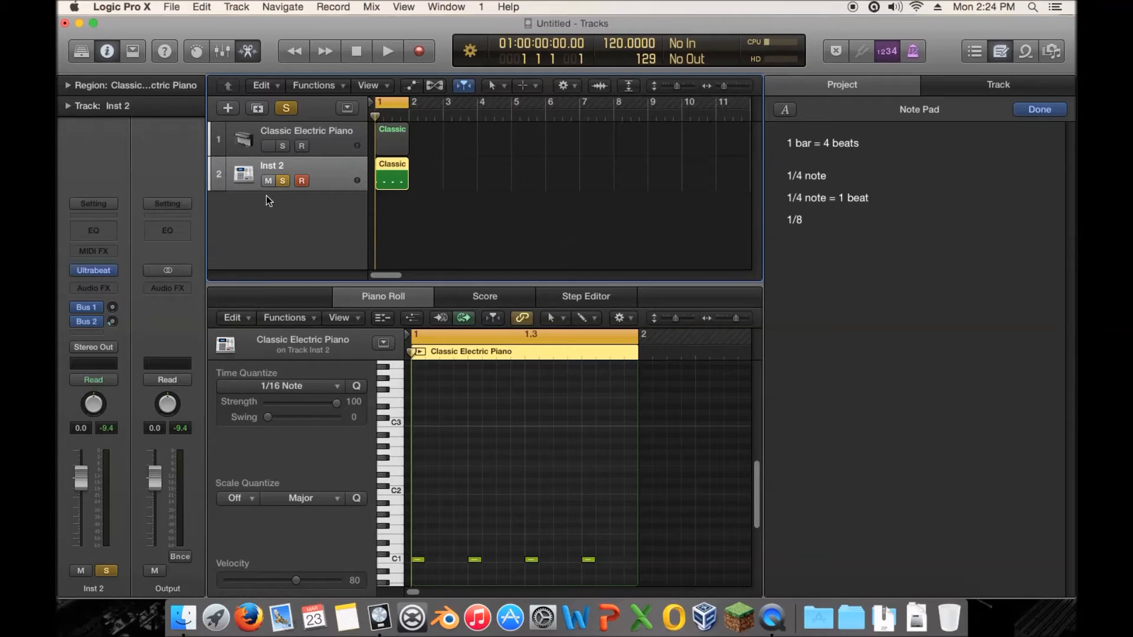
click(418, 535)
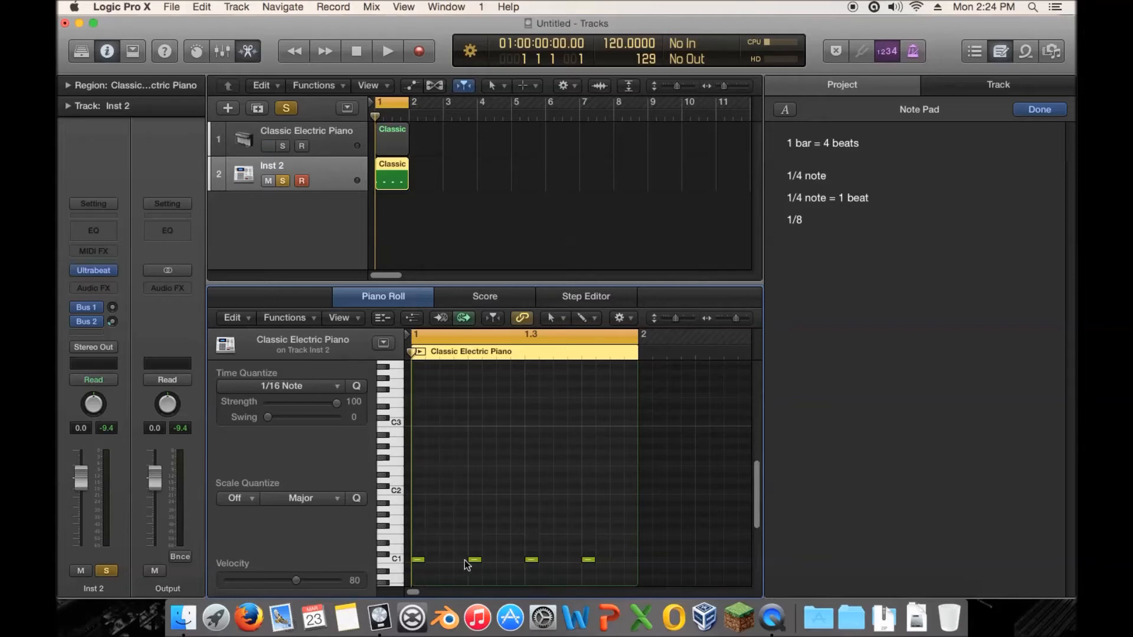
Play the Inst 2 region briefly and return the playhead to the start of bar 1.
key(space)
key(Return)
mouse_move(374, 120)
mouse_down()
mouse_move(392, 119)
mouse_move(368, 120)
mouse_up()
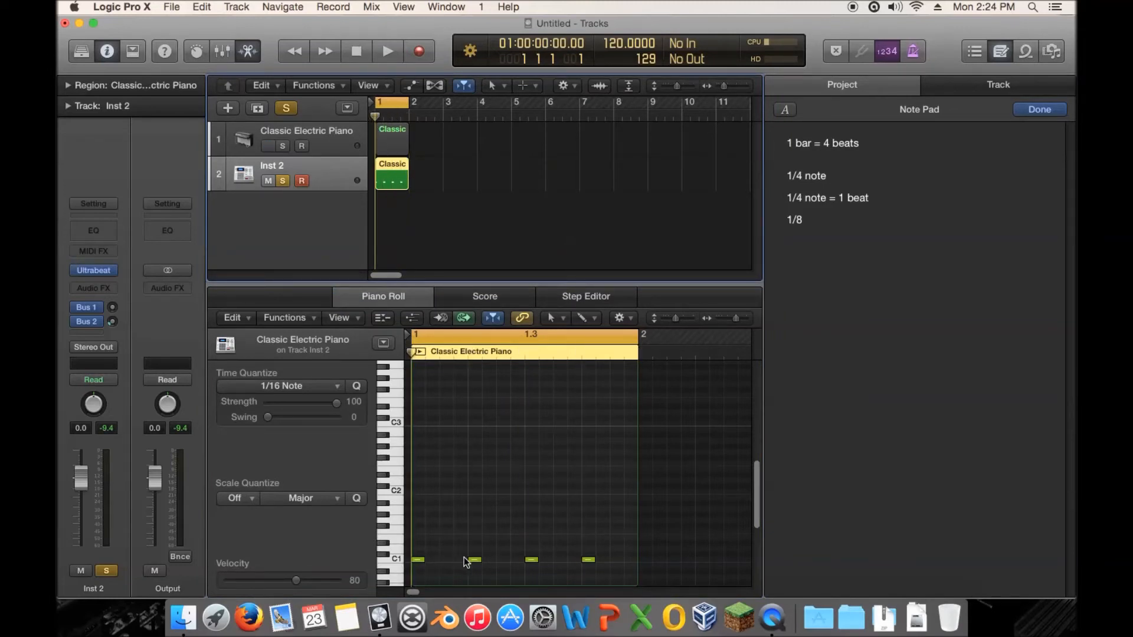
Try shifting the four C1 notes in the Inst 2 region off the beat.
drag(608, 534, 448, 558)
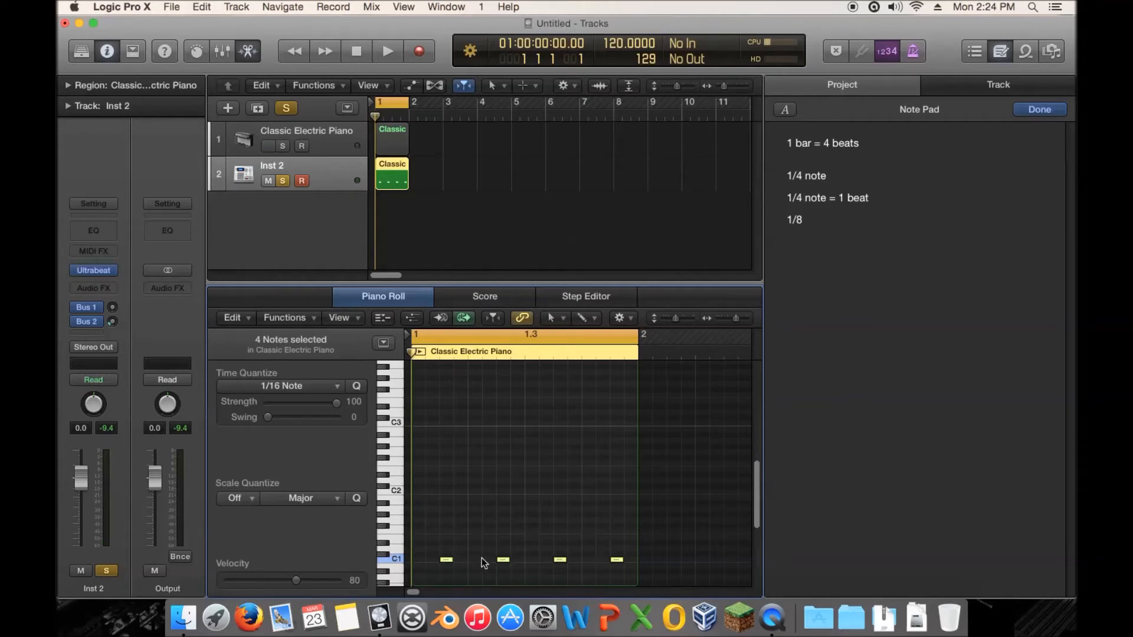
mouse_move(444, 559)
mouse_down()
mouse_move(415, 560)
mouse_move(430, 561)
mouse_up()
drag(606, 520, 418, 561)
Turn off solo on Inst 2 and open the Classic Electric Piano track's region in the Piano Roll.
click(379, 148)
click(283, 146)
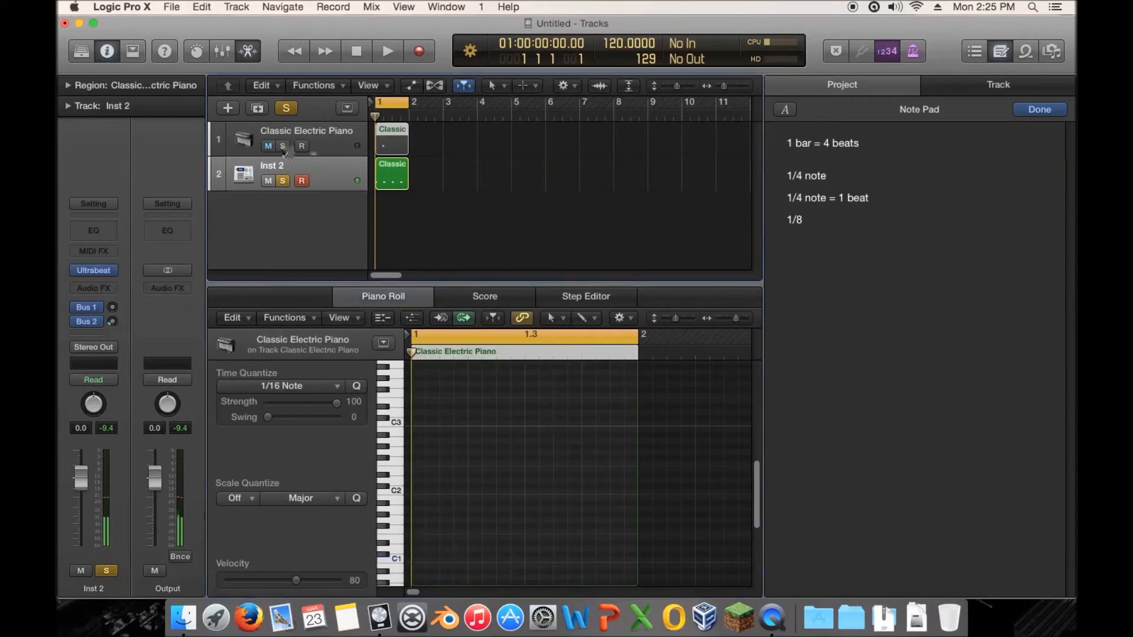
click(283, 180)
click(283, 146)
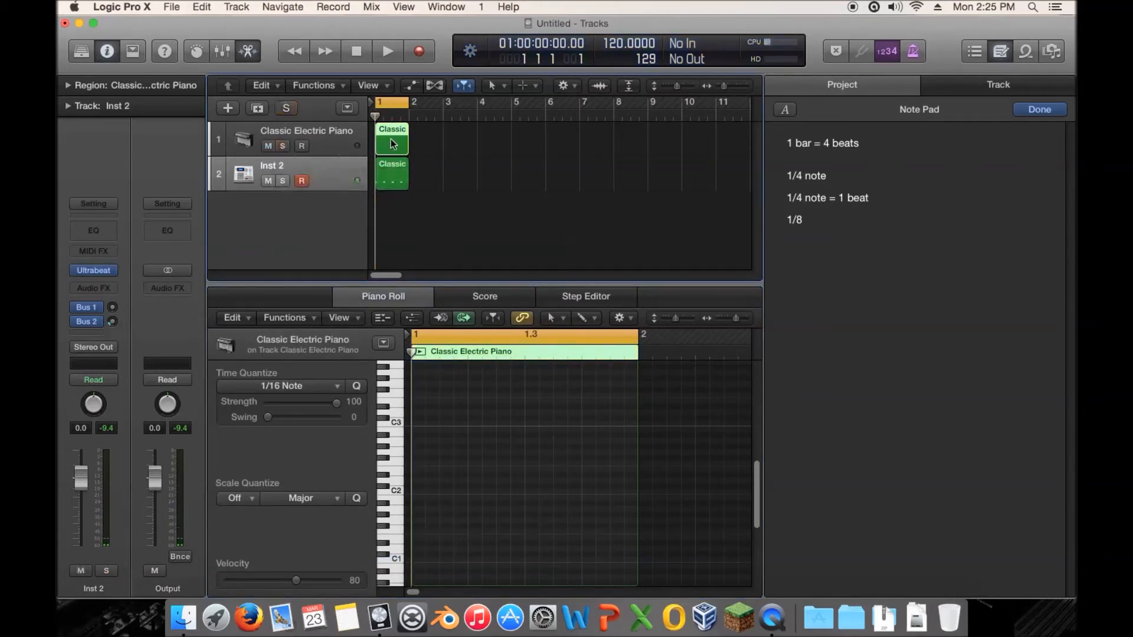
click(453, 253)
click(387, 144)
Place two D3 notes in the piano region, one on beat 1 and one an eighth note after it.
super+click(416, 412)
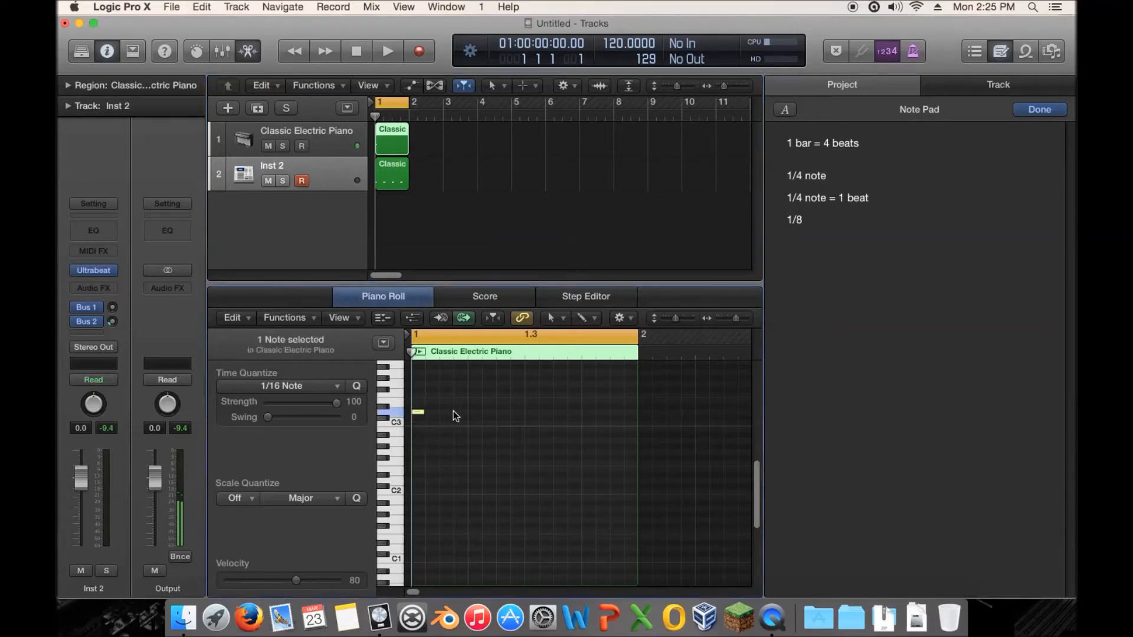
drag(520, 395, 420, 426)
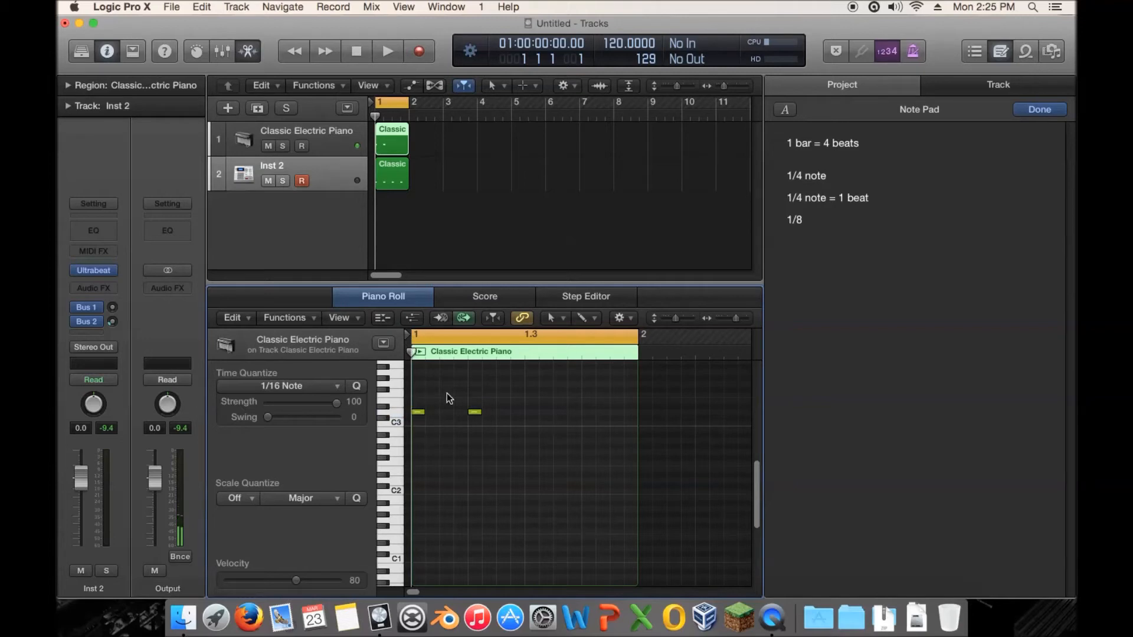
drag(413, 354, 444, 353)
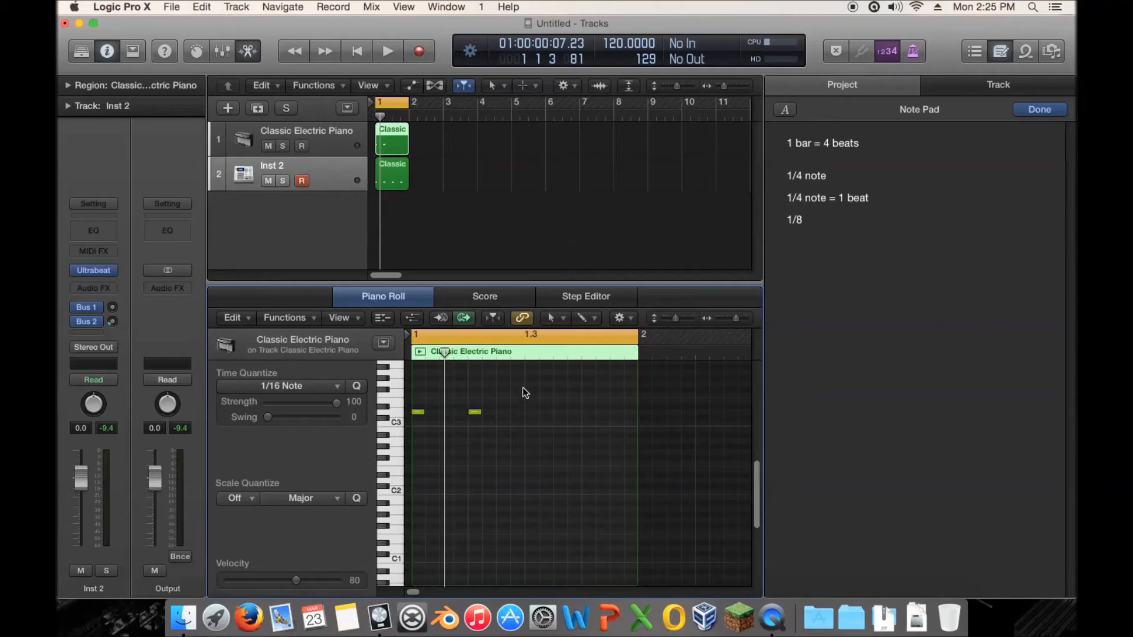
drag(444, 349, 411, 350)
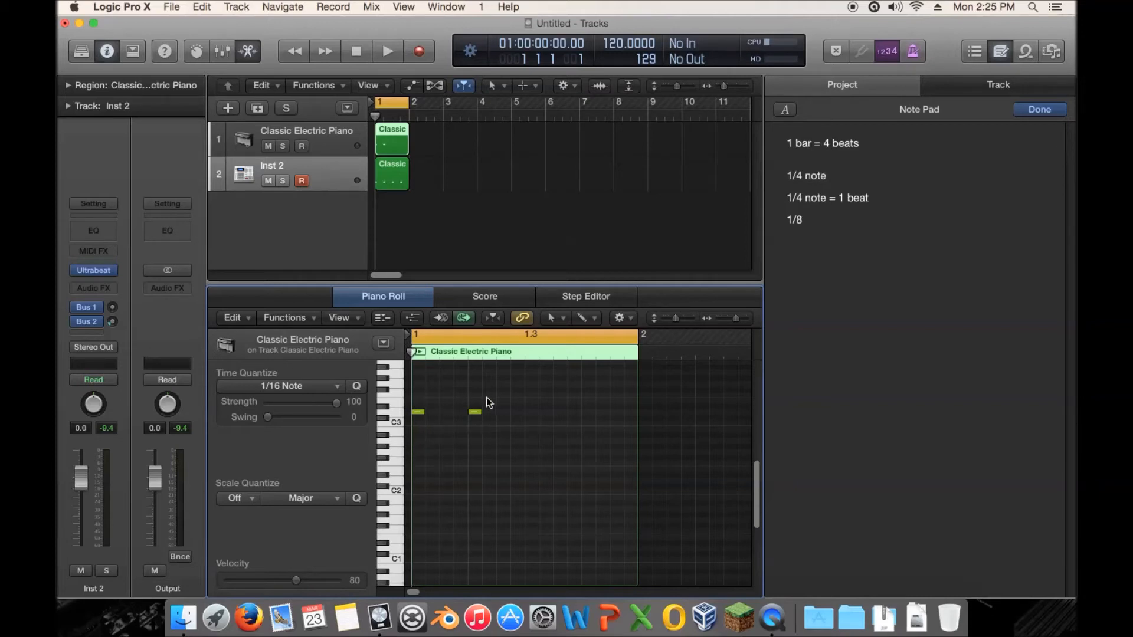
drag(476, 416, 446, 416)
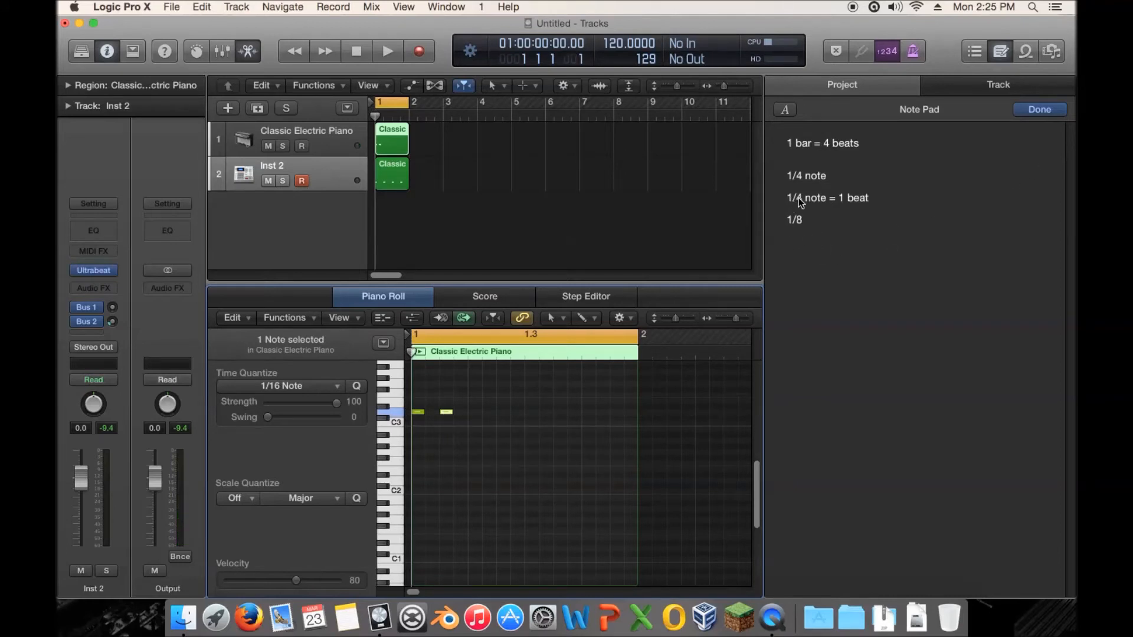
Fill the bar with eight evenly spaced D3 notes, one on every eighth-note position.
click(446, 416)
drag(473, 415, 474, 413)
click(531, 412)
click(587, 411)
drag(610, 395, 443, 417)
drag(462, 384, 474, 412)
drag(543, 389, 406, 418)
drag(741, 318, 675, 320)
drag(519, 450, 523, 478)
drag(677, 318, 735, 320)
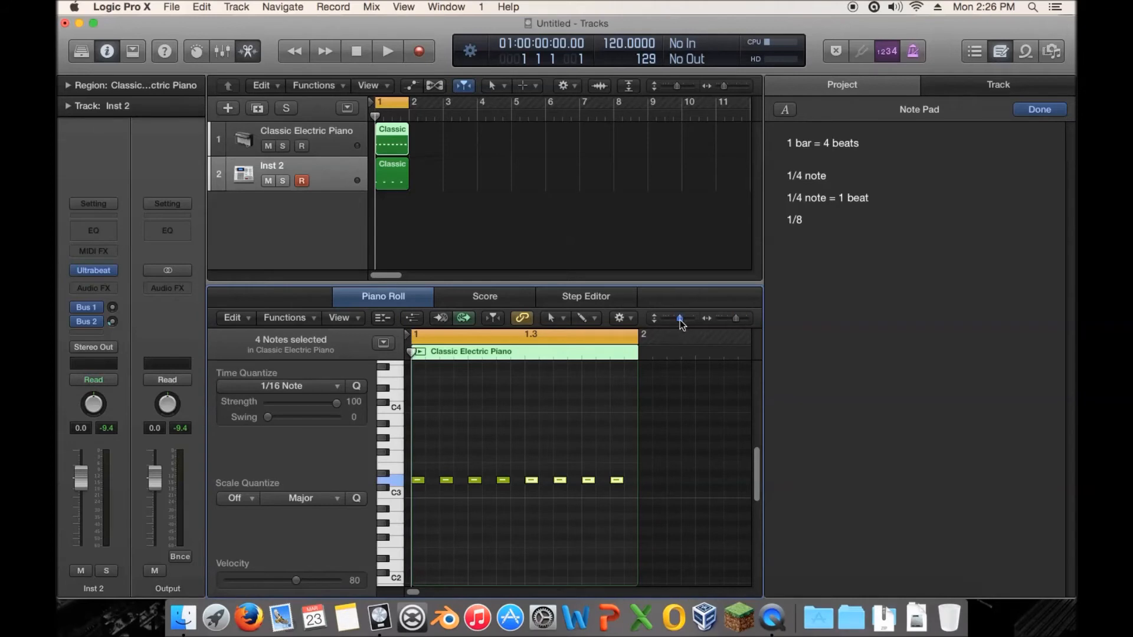
drag(680, 320, 679, 320)
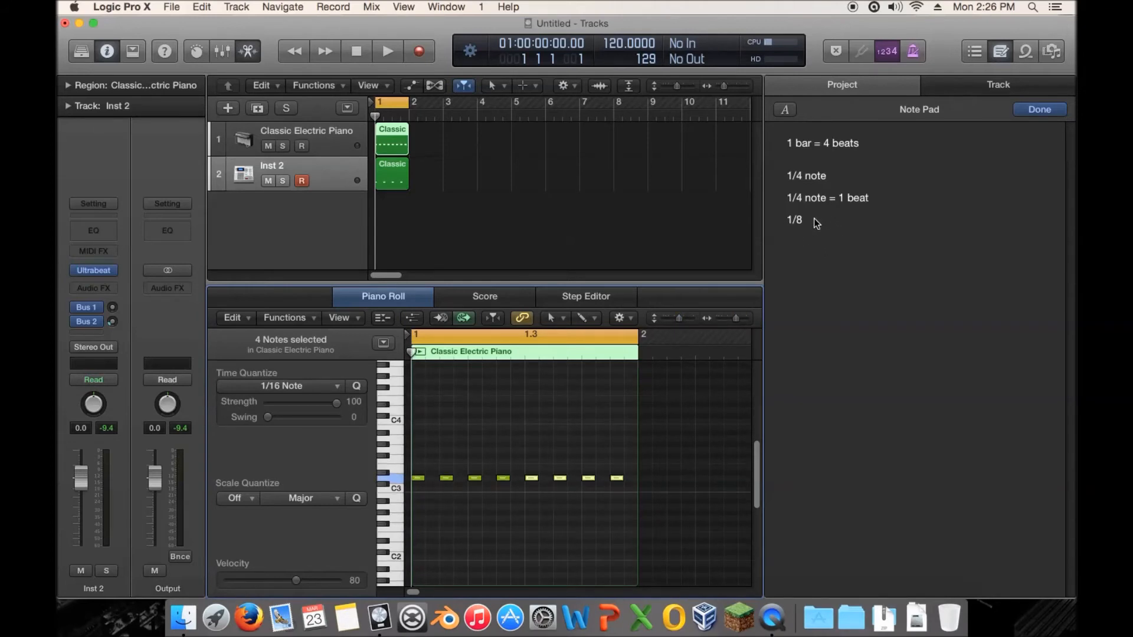
Replace the eight D3 notes with two adjacent sixteenth notes on D3 at the start of the bar.
drag(621, 451, 416, 491)
click(421, 482)
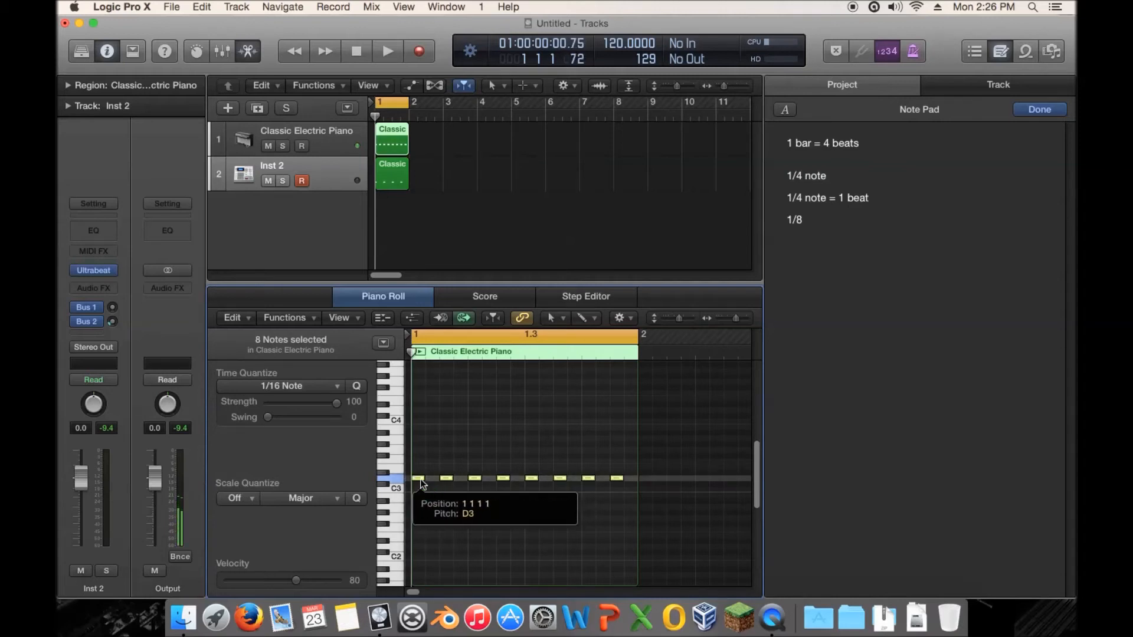
drag(622, 450, 417, 478)
key(Delete)
click(419, 483)
Add a line reading 1/16 below 1/8 in the project note pad.
click(812, 218)
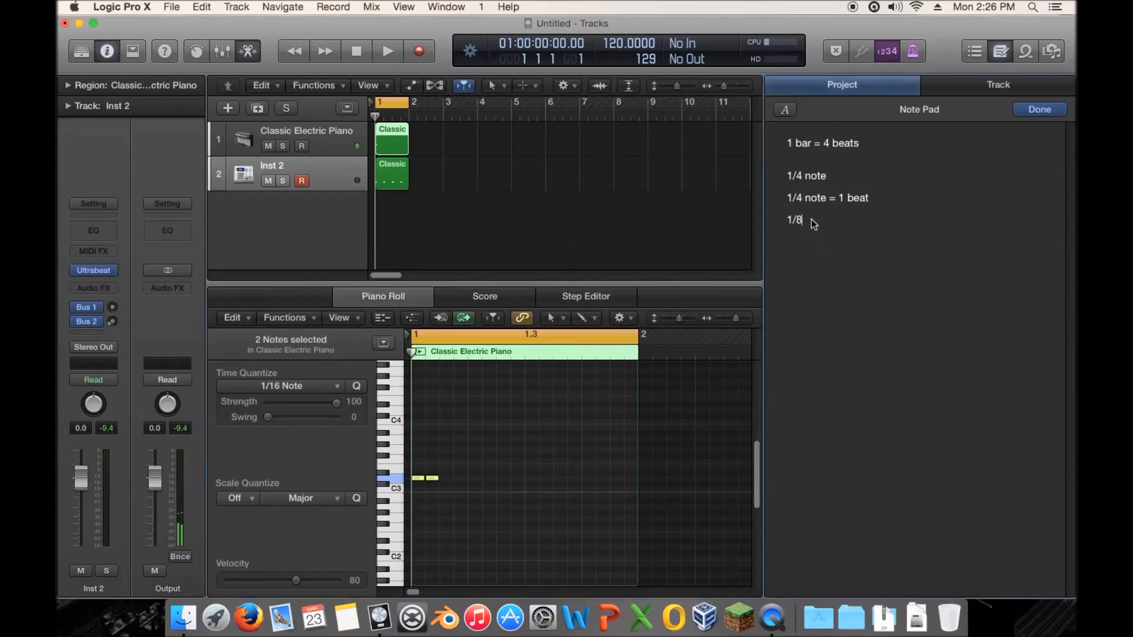
key(Return)
text(1/16)
click(822, 219)
key(Return)
Remove the second D3 sixteenth note and lengthen the first one to span the full bar.
drag(535, 463, 427, 506)
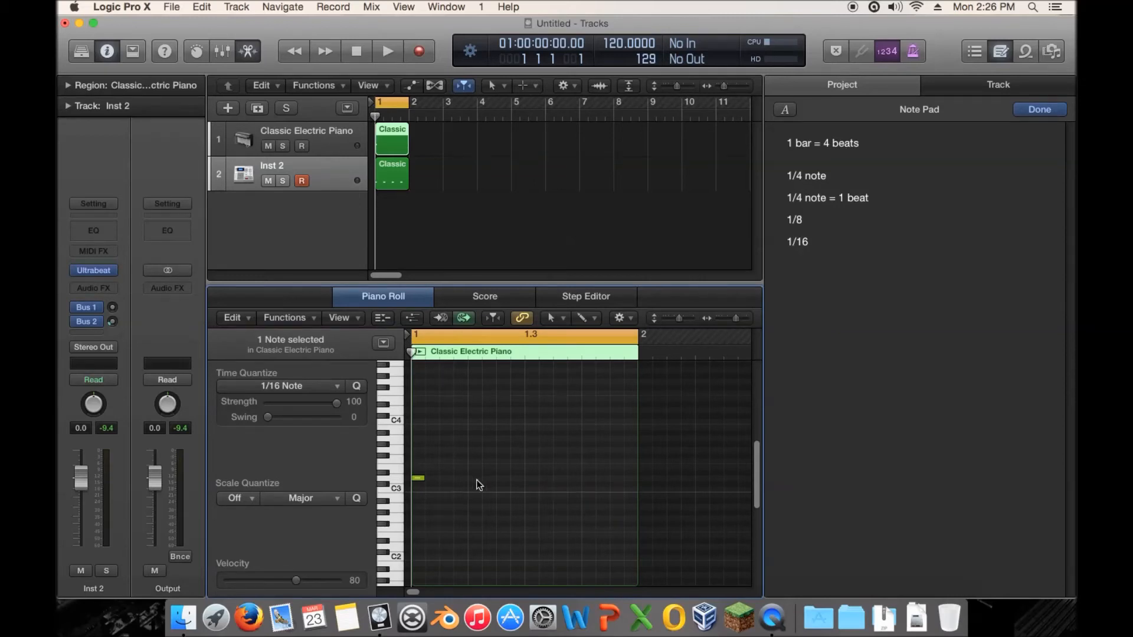
drag(421, 477, 637, 477)
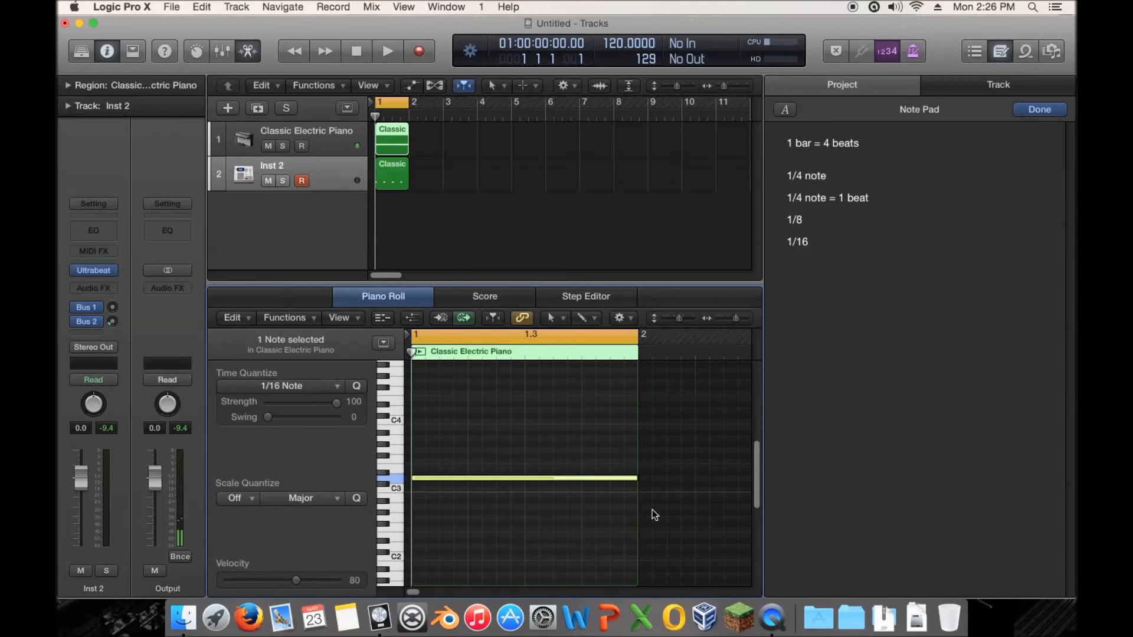
Shorten the D3 note to half a bar, and further down to a length of 0 0 0 120.
drag(636, 477, 523, 477)
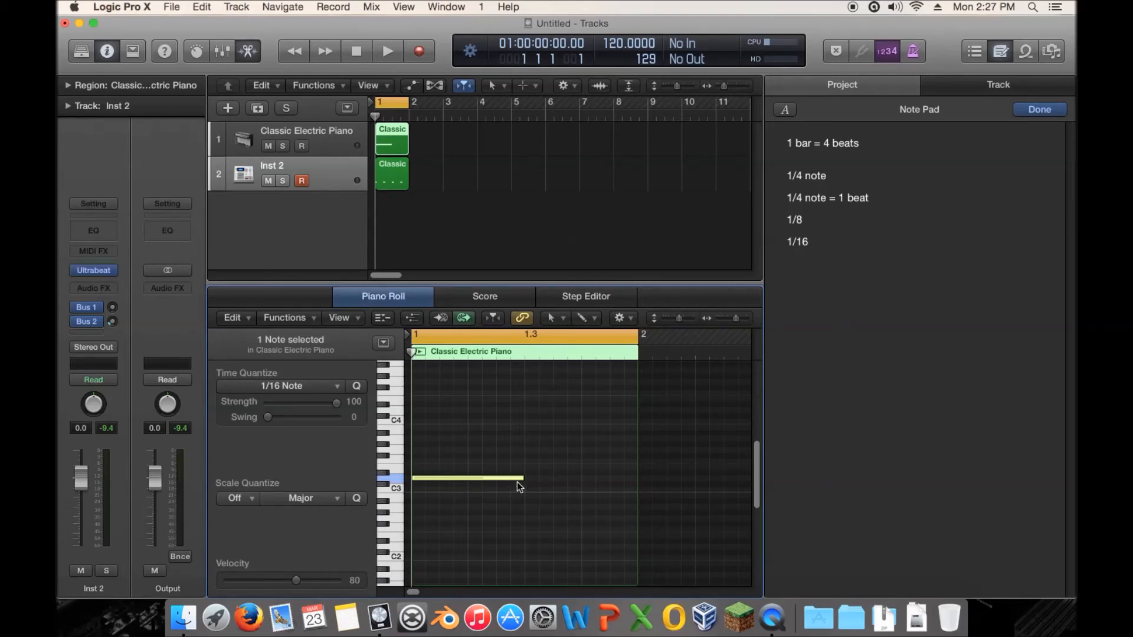
drag(520, 478, 415, 479)
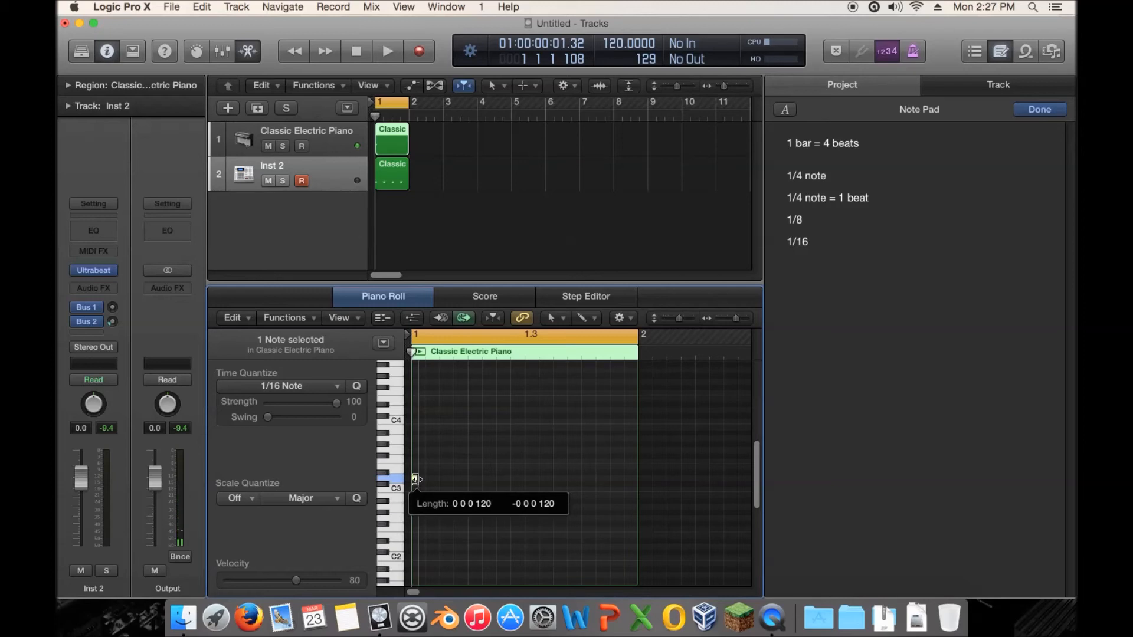
drag(415, 479, 417, 480)
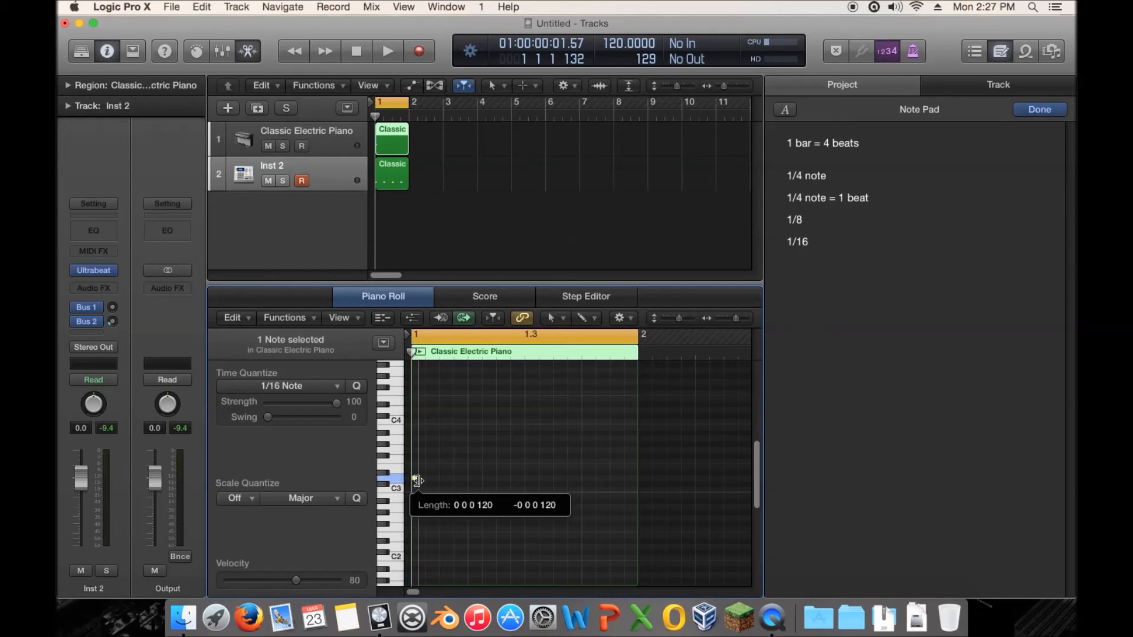
Stretch the D3 note to the full bar, reduce it to half a bar, and finish at one beat.
drag(416, 480, 637, 479)
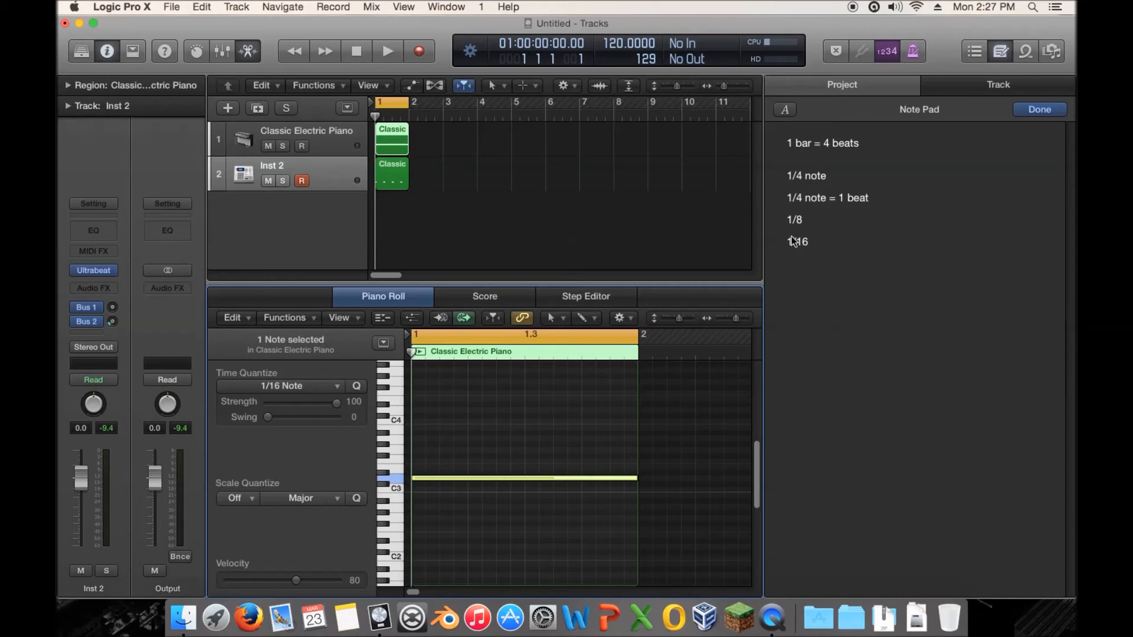
click(503, 432)
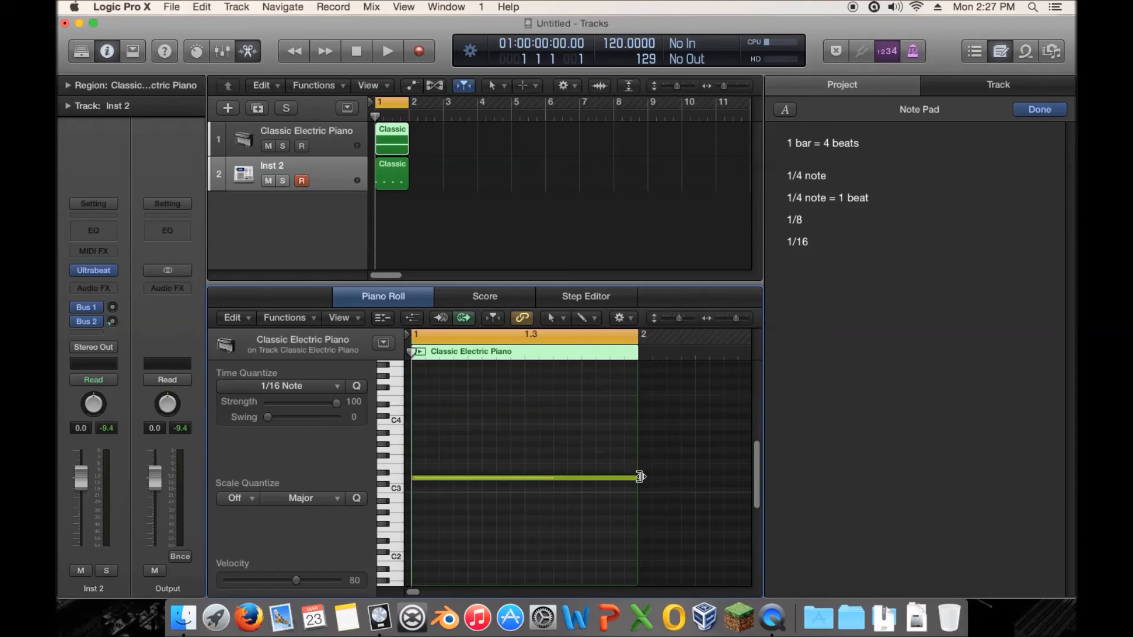
drag(638, 477, 524, 479)
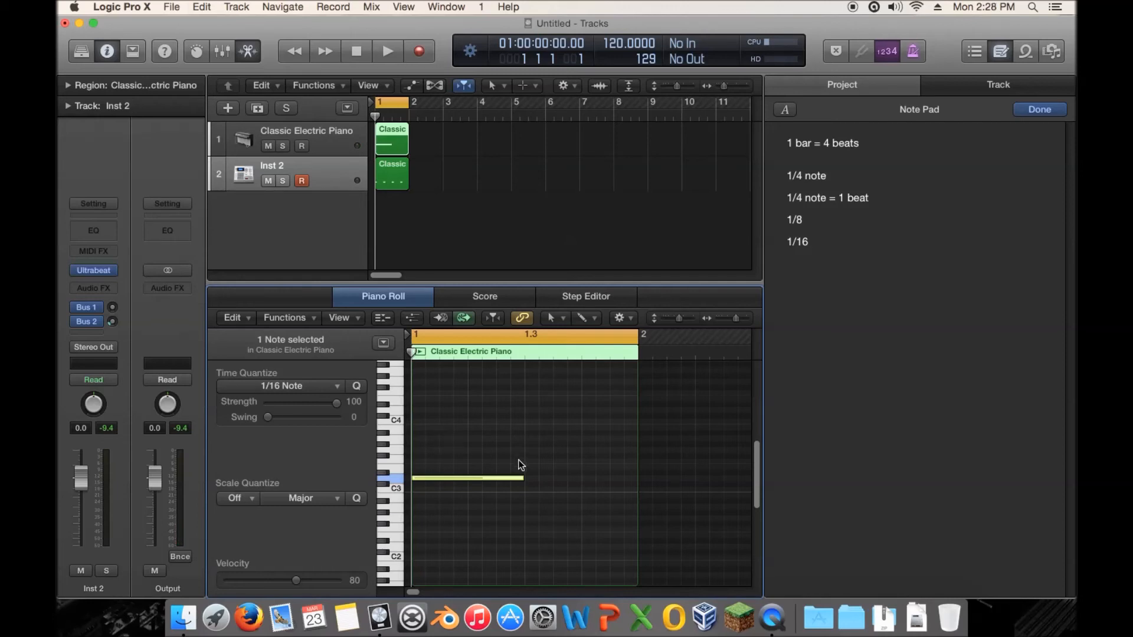
drag(518, 477, 465, 478)
drag(467, 478, 469, 479)
Zoom the tracks area in horizontally to examine the individual beats of bar 1.
click(728, 86)
click(727, 87)
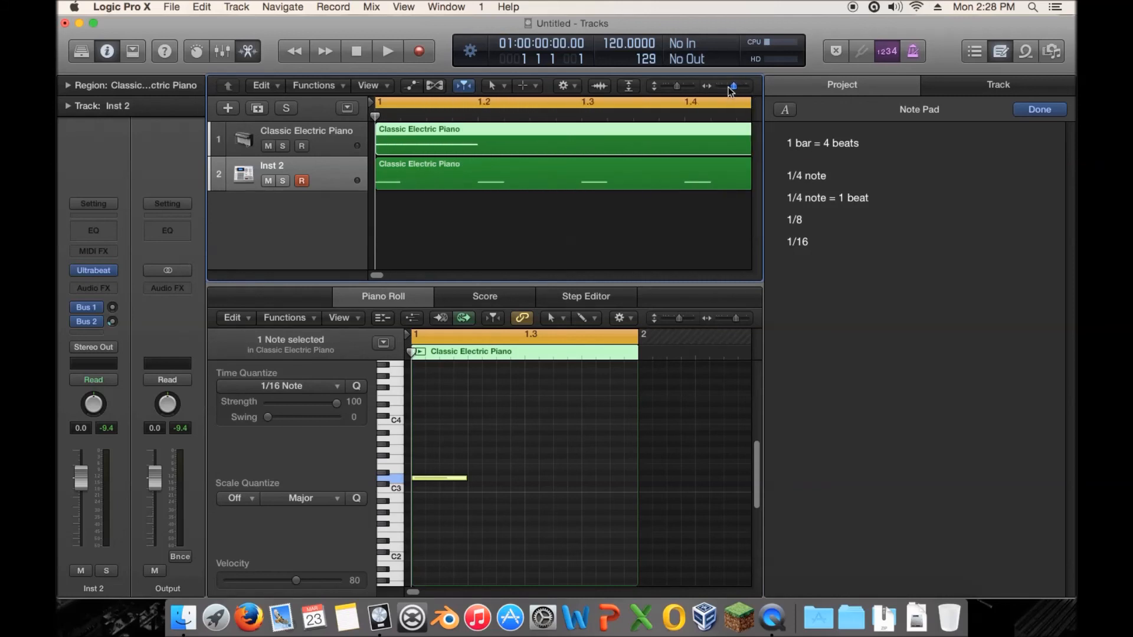